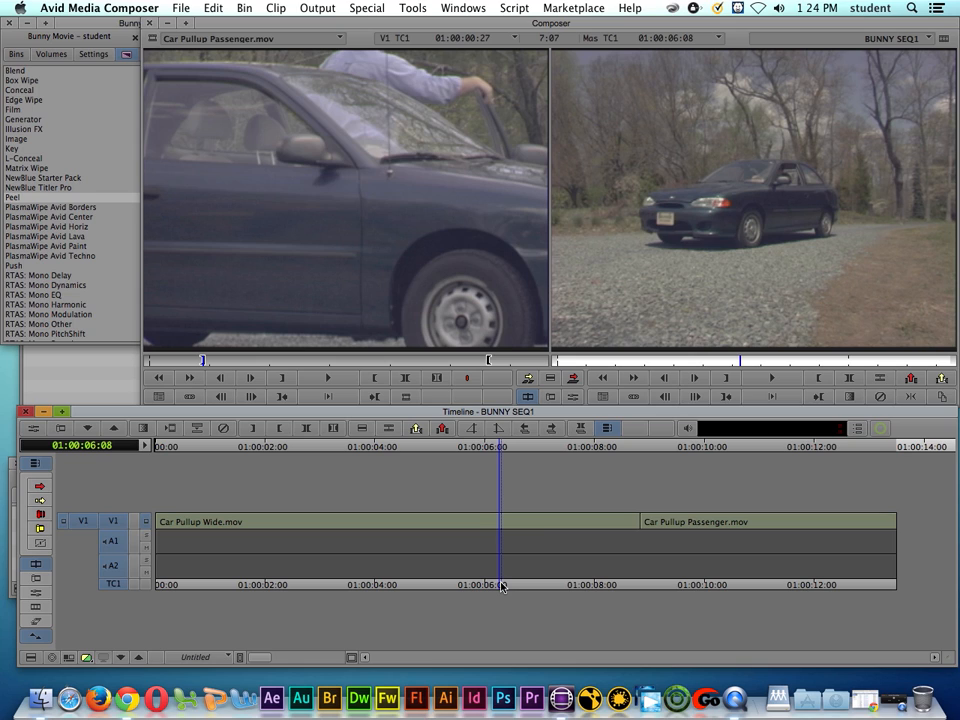
Apply the Color Effect from the Image category to the Car Pullup Wide.mov clip in the sequence.
{"action": "left_click_drag", "start_coordinate": [197, 582], "coordinate": [504, 600]}
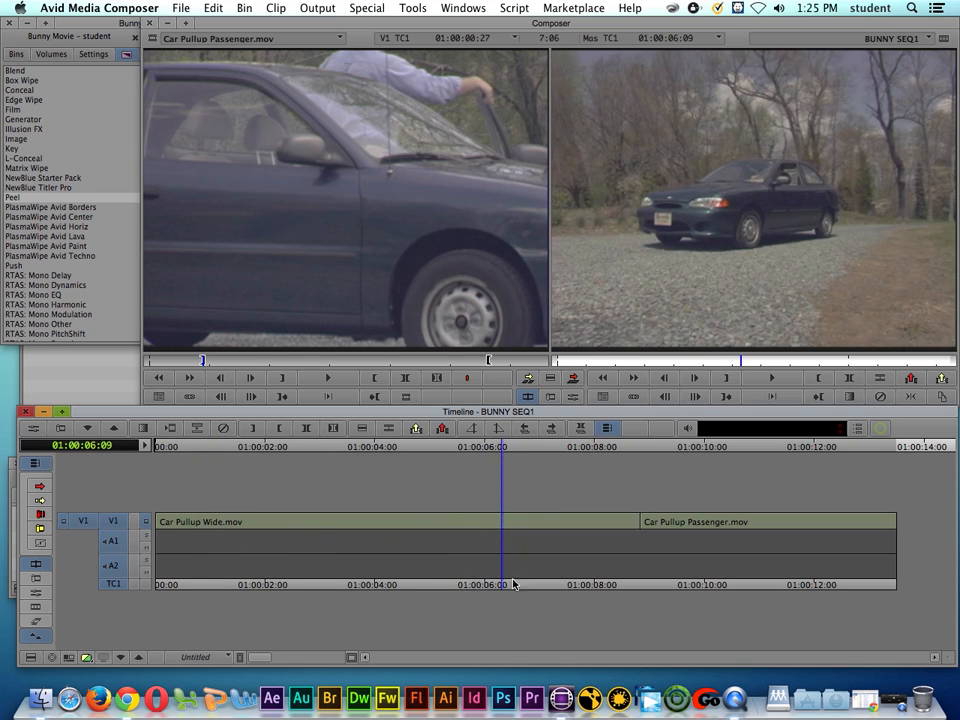
{"action": "left_click", "coordinate": [118, 25]}
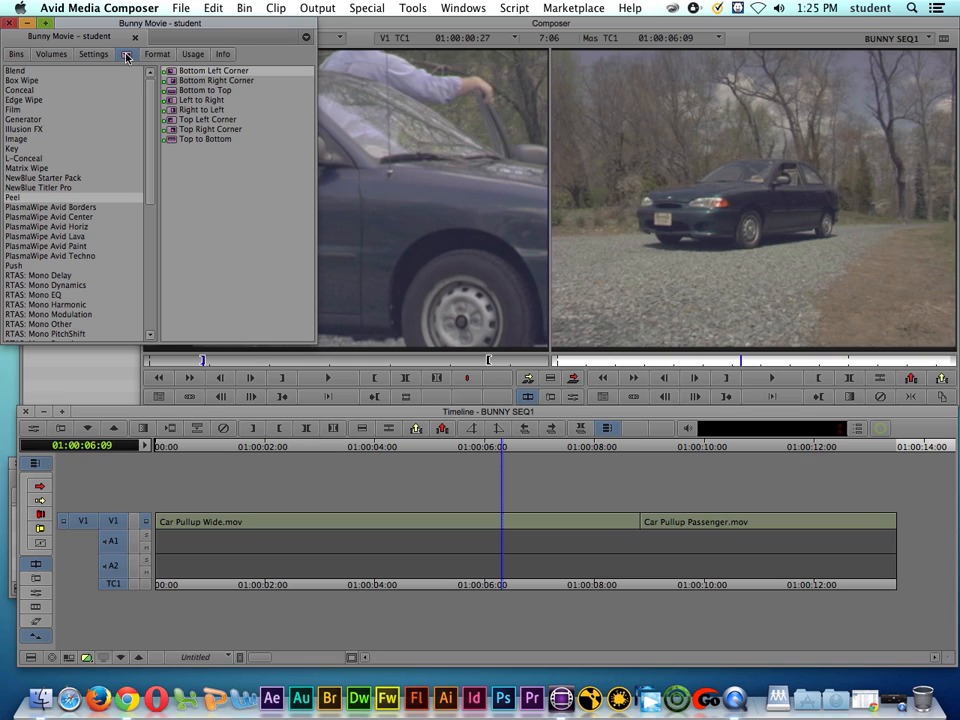
{"action": "left_click", "coordinate": [21, 139]}
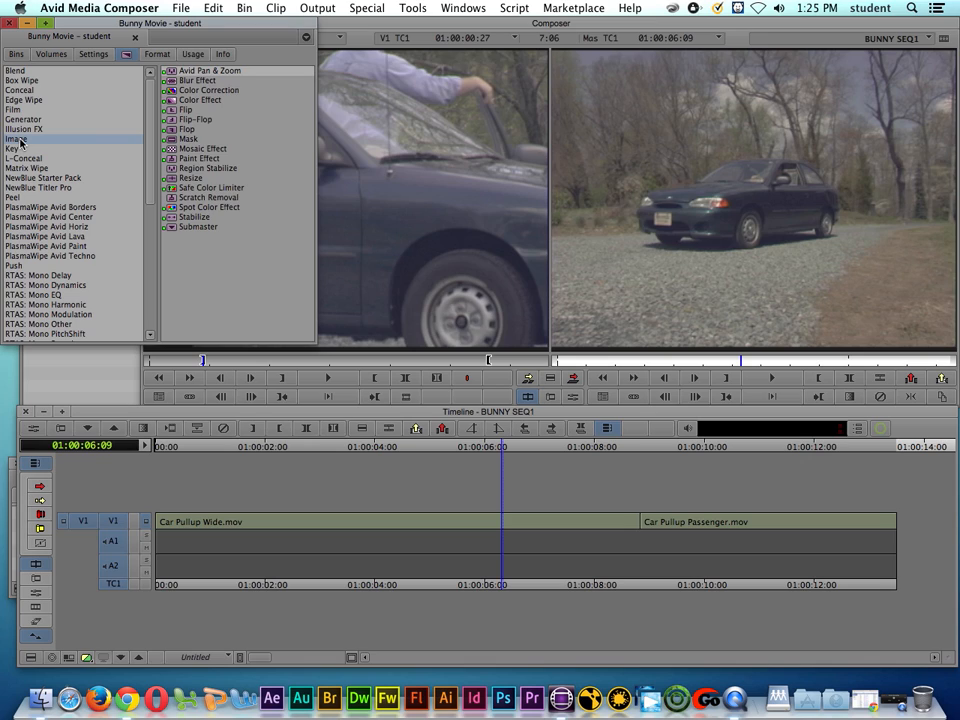
{"action": "left_click", "coordinate": [193, 102]}
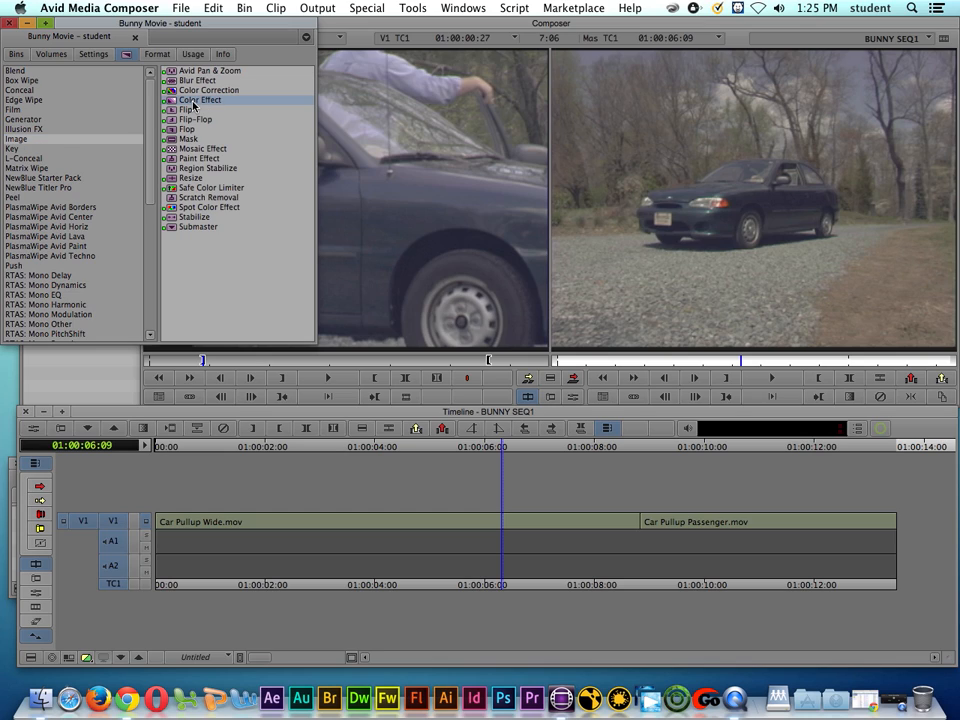
{"action": "left_click_drag", "start_coordinate": [172, 104], "coordinate": [326, 523]}
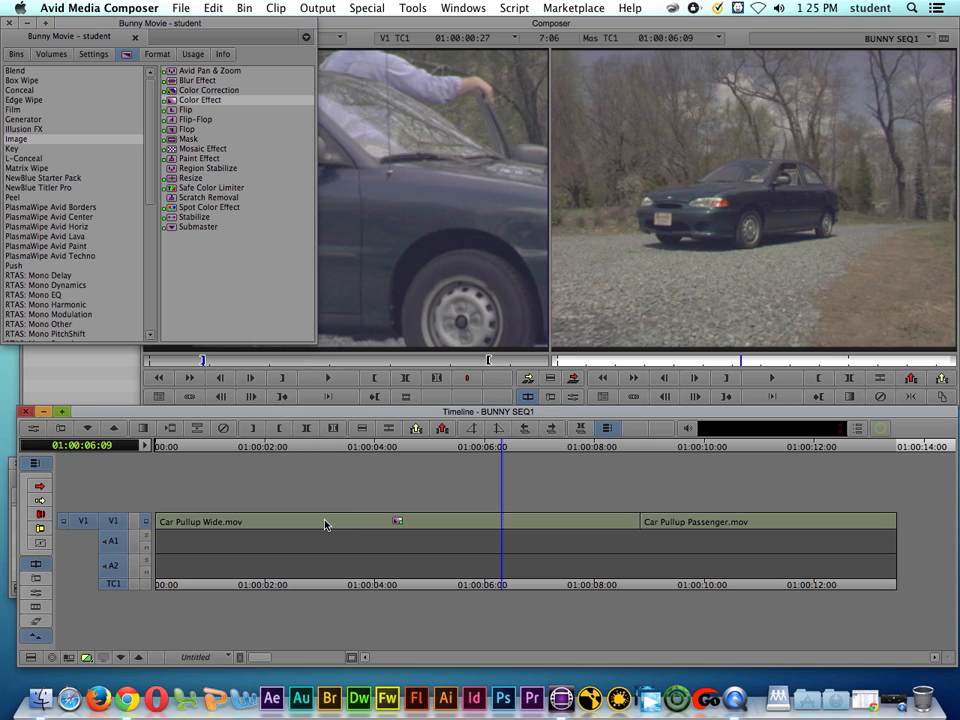
Park the playhead at 01:00:04:14 within Car Pullup Wide.mov and open its Color Effect in the Effect Editor.
{"action": "left_click_drag", "start_coordinate": [499, 580], "coordinate": [377, 575]}
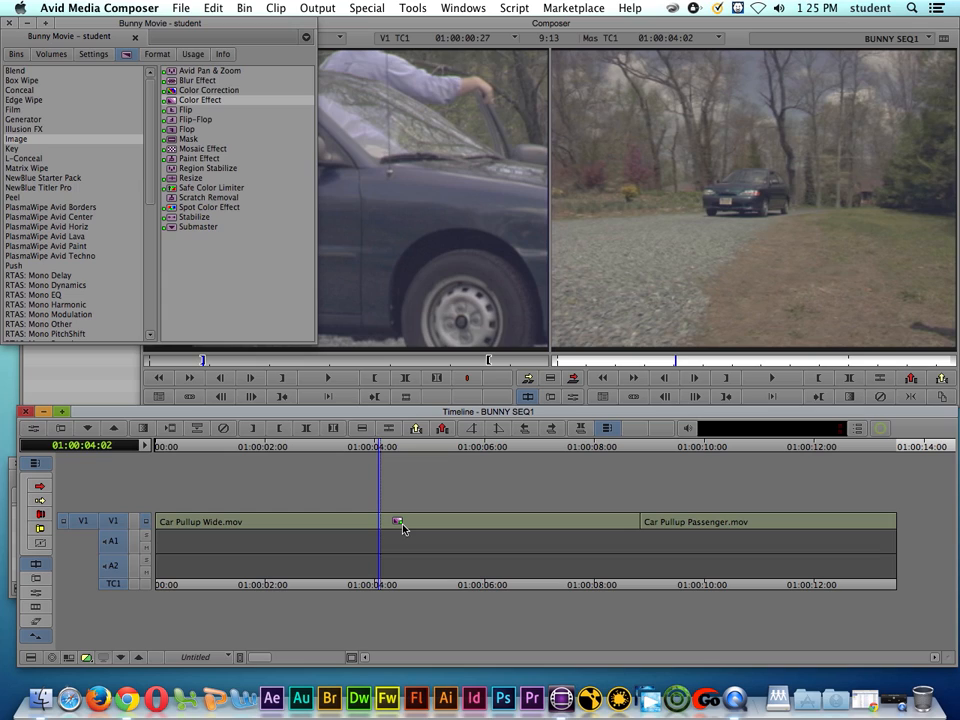
{"action": "left_click_drag", "start_coordinate": [390, 583], "coordinate": [401, 585]}
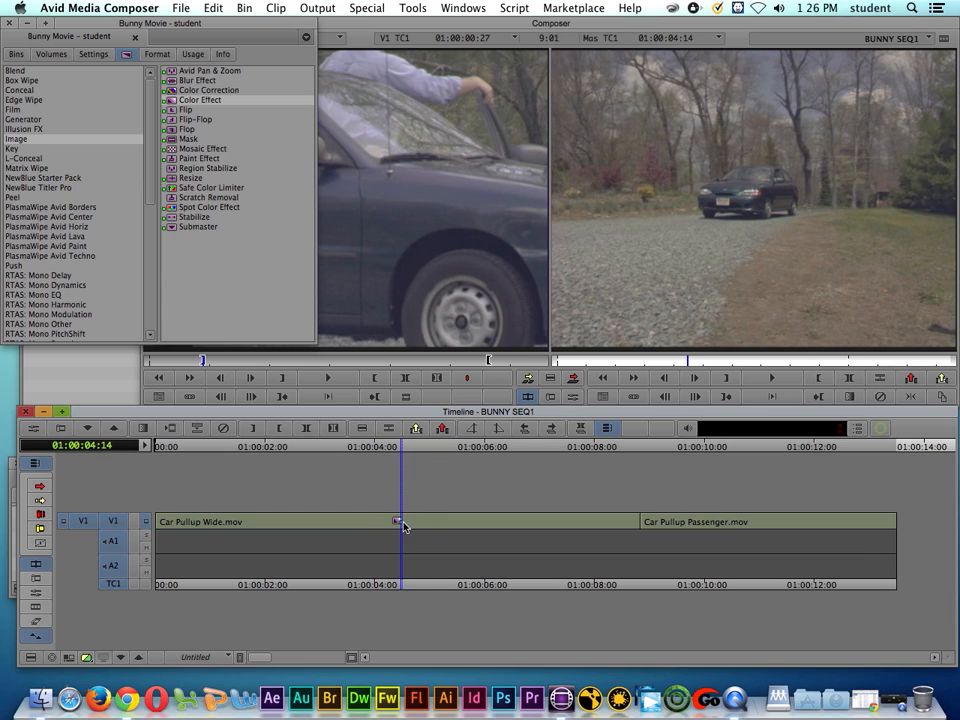
{"action": "left_click", "coordinate": [35, 433]}
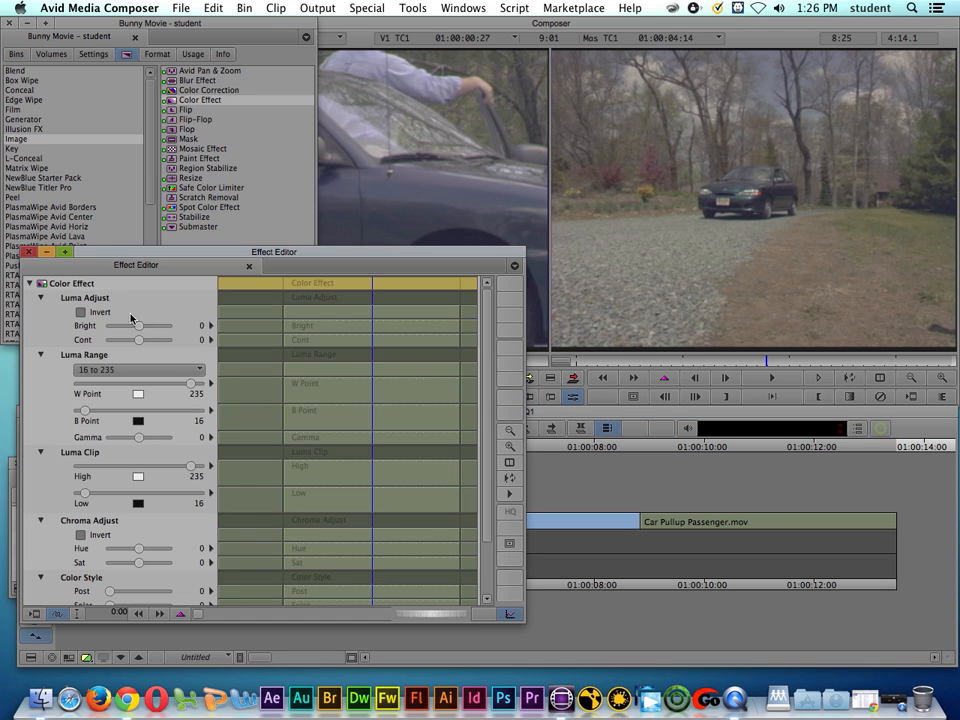
Collapse all Color Effect parameter groups and move the Effect Editor so the timeline is uncovered.
{"action": "left_click_drag", "start_coordinate": [115, 194], "coordinate": [215, 185]}
{"action": "left_click", "coordinate": [102, 228]}
{"action": "left_click", "coordinate": [102, 242]}
{"action": "left_click", "coordinate": [102, 256]}
{"action": "left_click", "coordinate": [102, 270]}
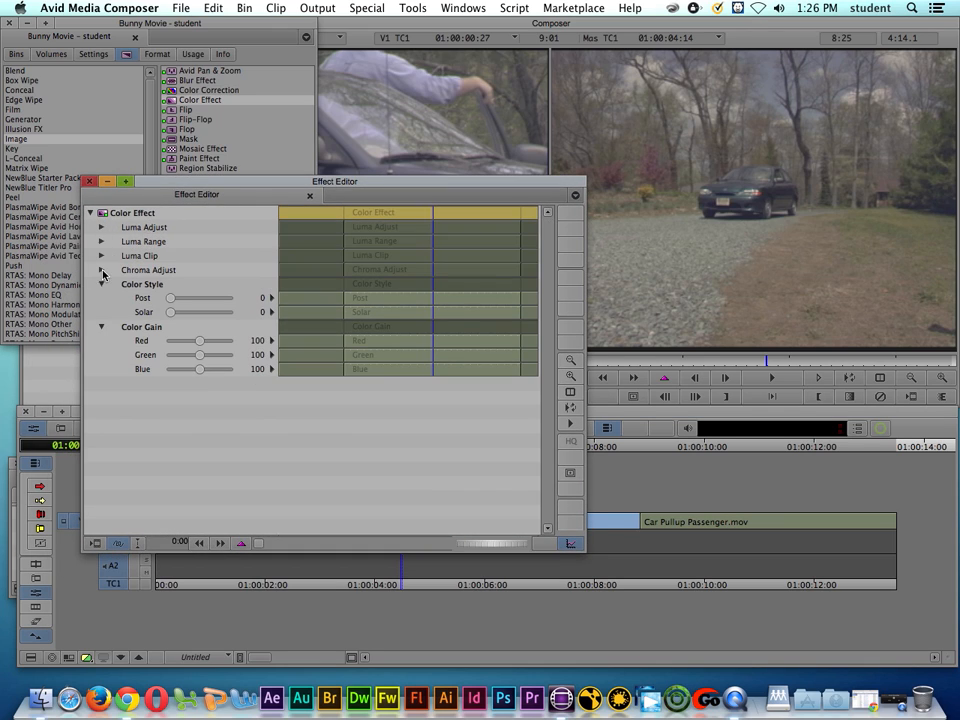
{"action": "left_click", "coordinate": [102, 284]}
{"action": "left_click", "coordinate": [100, 298]}
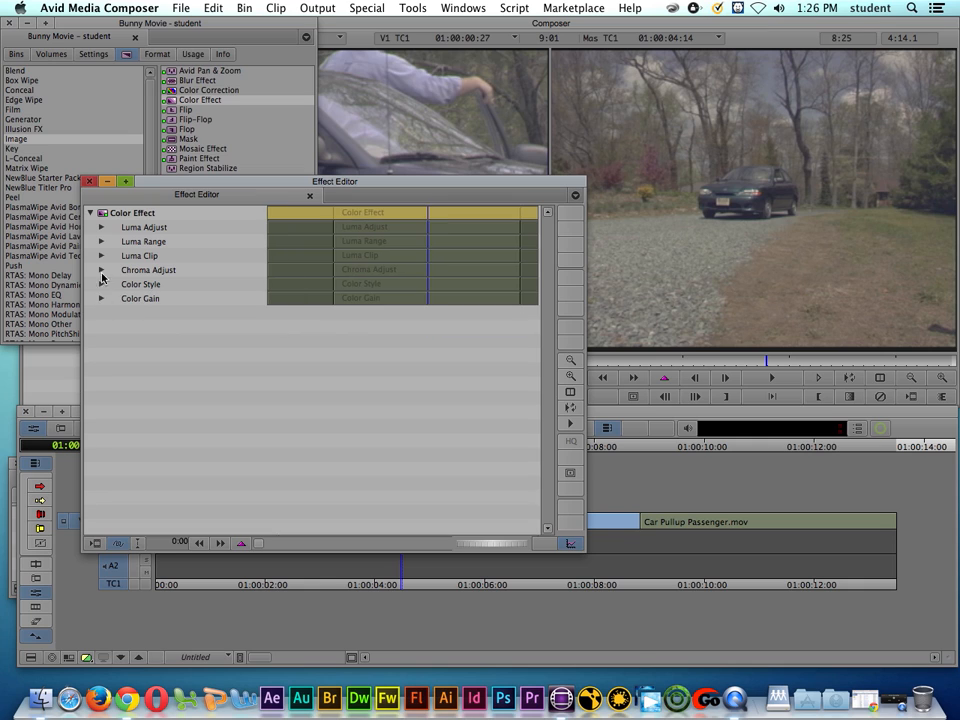
{"action": "left_click_drag", "start_coordinate": [236, 183], "coordinate": [183, 65]}
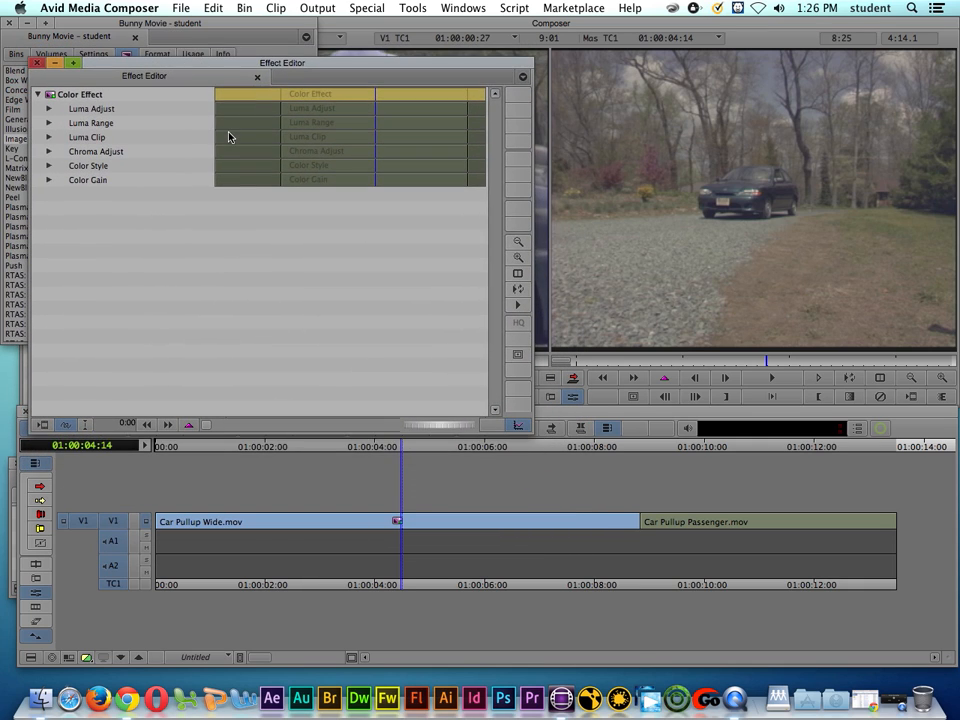
Turn Car Pullup Wide.mov black and white by setting the Chroma Adjust saturation to -100.
{"action": "left_click", "coordinate": [48, 109]}
{"action": "mouse_move", "coordinate": [148, 136]}
{"action": "left_mouse_down"}
{"action": "mouse_move", "coordinate": [171, 139]}
{"action": "mouse_move", "coordinate": [139, 135]}
{"action": "mouse_move", "coordinate": [149, 137]}
{"action": "left_mouse_up"}
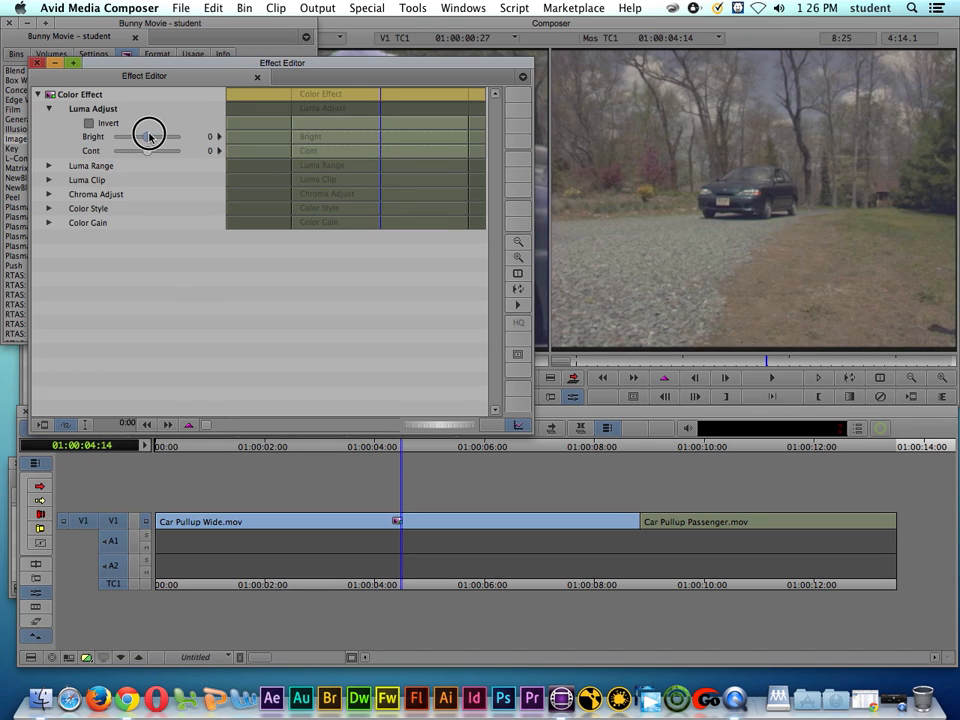
{"action": "left_click", "coordinate": [48, 194]}
{"action": "left_click", "coordinate": [146, 224]}
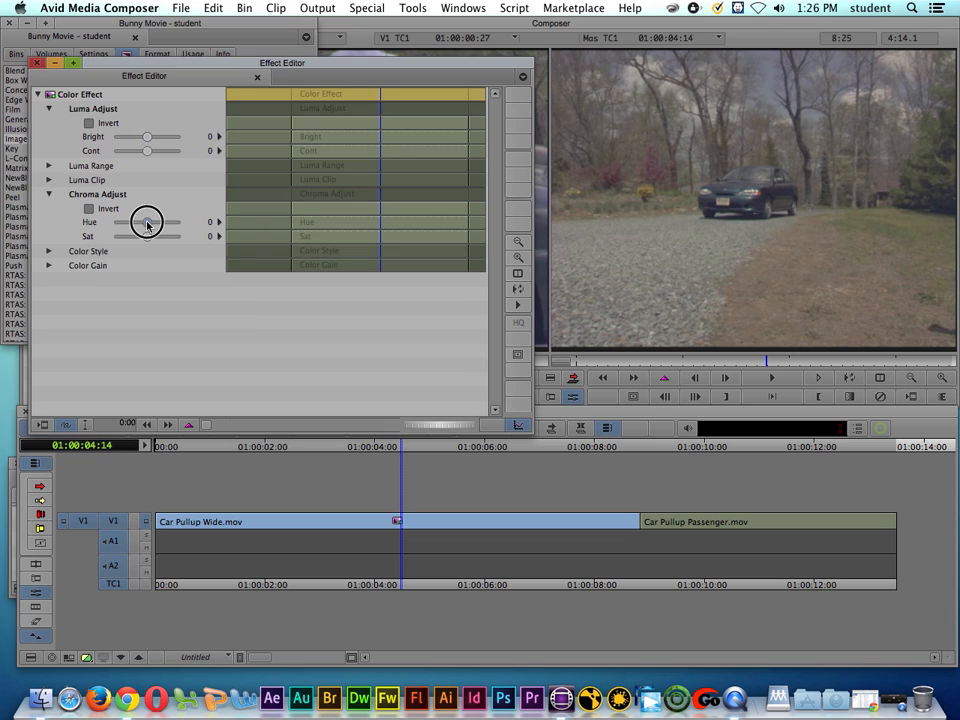
{"action": "left_click_drag", "start_coordinate": [146, 224], "coordinate": [87, 238]}
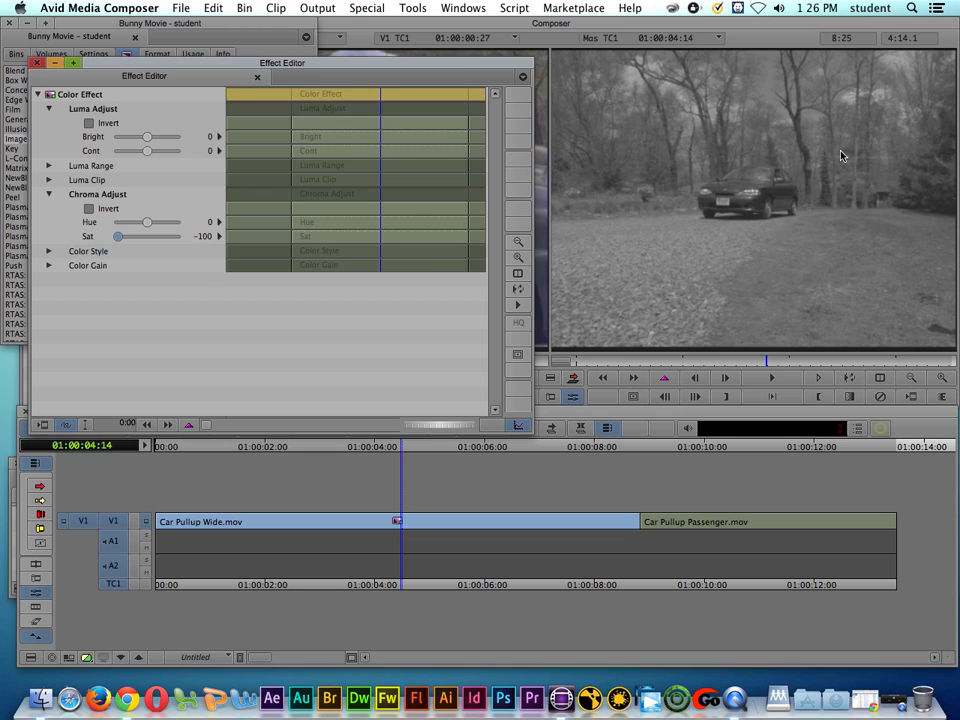
Move the playhead to 01:00:00:10 in Car Pullup Wide.mov and reopen its Color Effect for editing.
{"action": "left_click", "coordinate": [396, 587]}
{"action": "left_click_drag", "start_coordinate": [396, 587], "coordinate": [172, 584]}
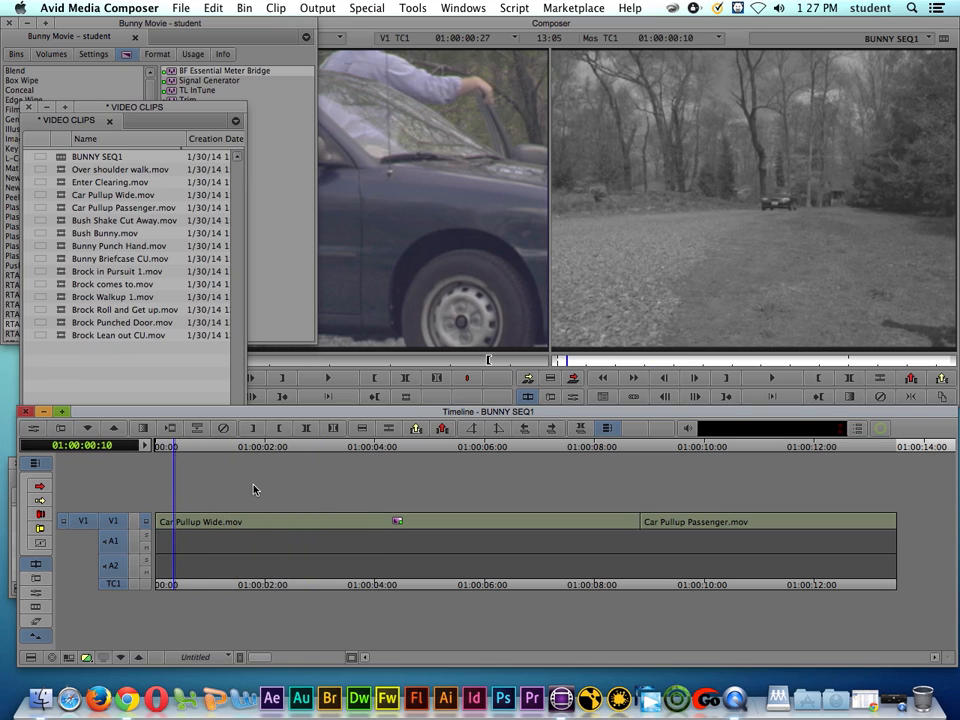
{"action": "left_click", "coordinate": [36, 430]}
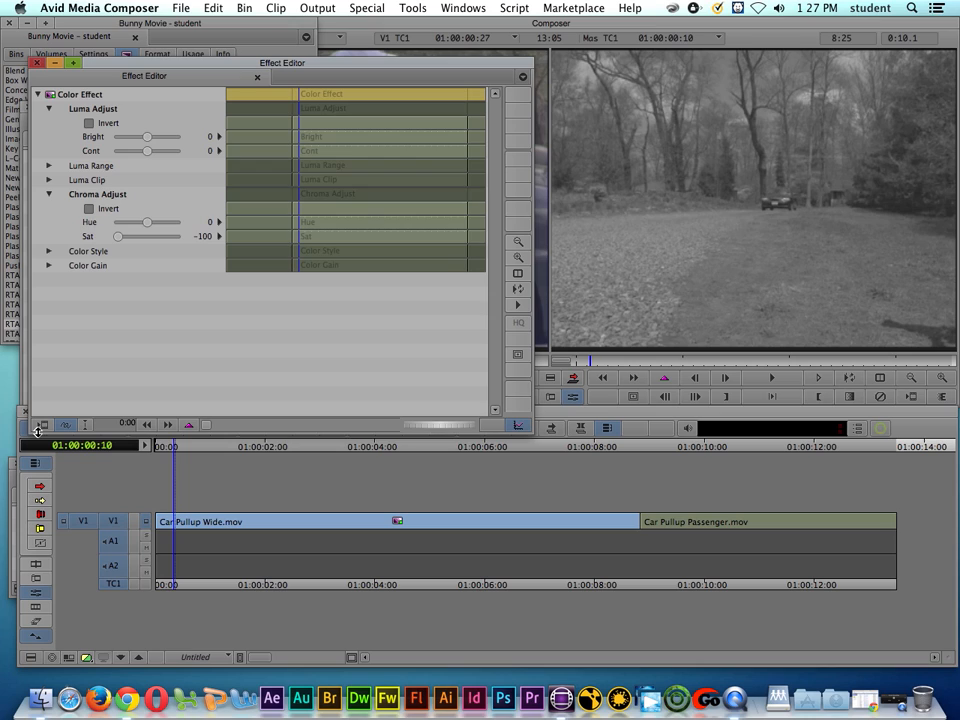
{"action": "left_click", "coordinate": [243, 468]}
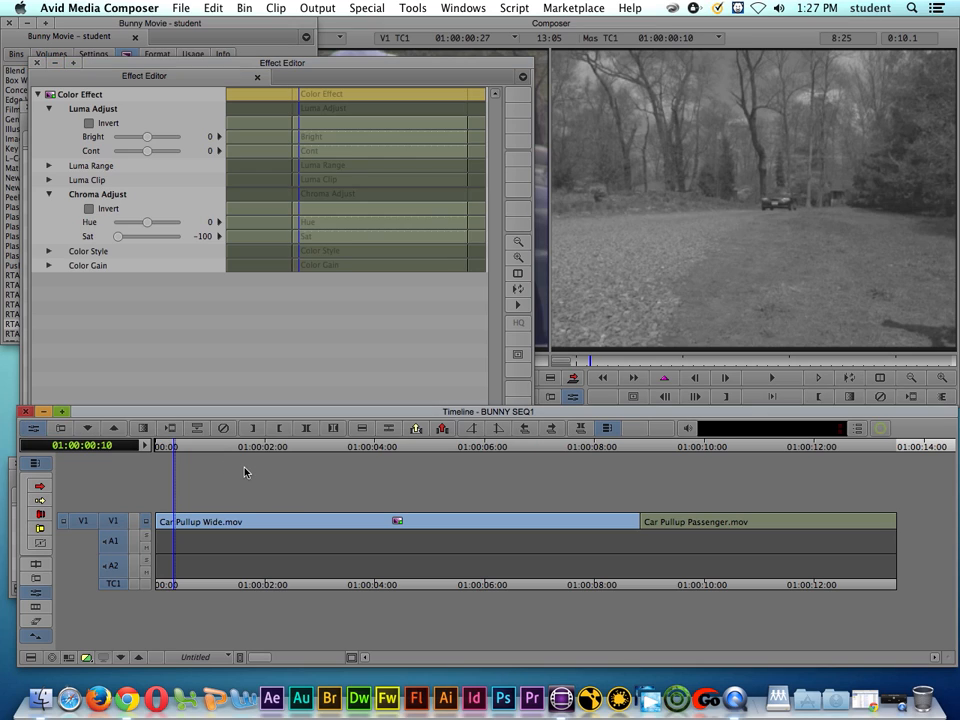
{"action": "left_click", "coordinate": [13, 521]}
{"action": "left_click", "coordinate": [31, 432]}
{"action": "left_click", "coordinate": [170, 376]}
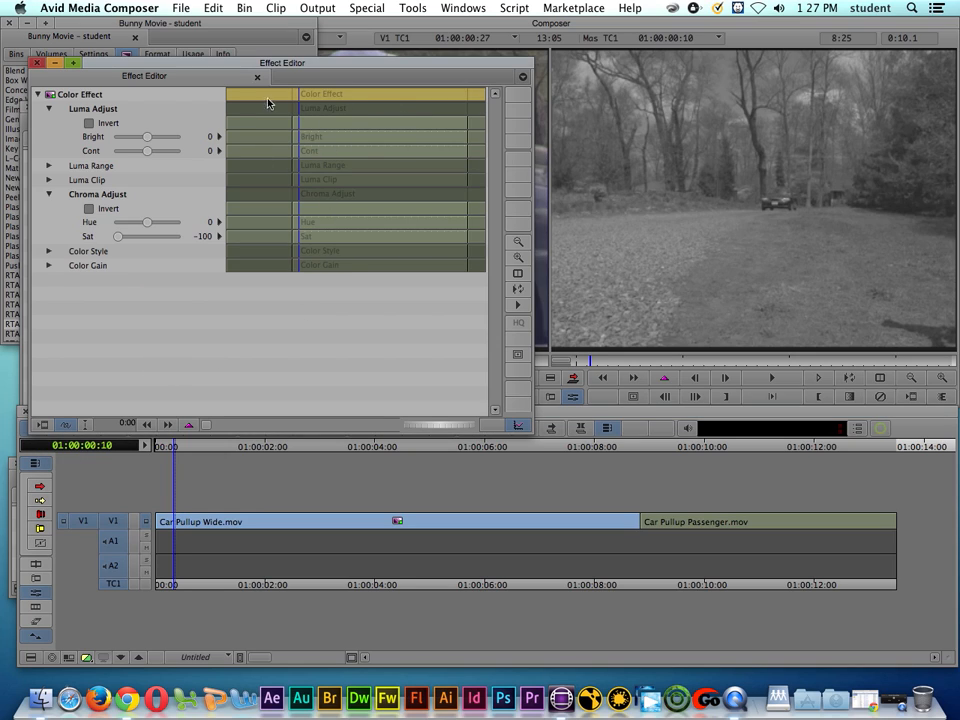
Add a Color Effect keyframe on the first frame of Car Pullup Wide.mov.
{"action": "left_click", "coordinate": [300, 95]}
{"action": "mouse_move", "coordinate": [300, 95]}
{"action": "left_mouse_down"}
{"action": "mouse_move", "coordinate": [435, 96]}
{"action": "mouse_move", "coordinate": [319, 94]}
{"action": "mouse_move", "coordinate": [426, 107]}
{"action": "mouse_move", "coordinate": [290, 111]}
{"action": "left_mouse_up"}
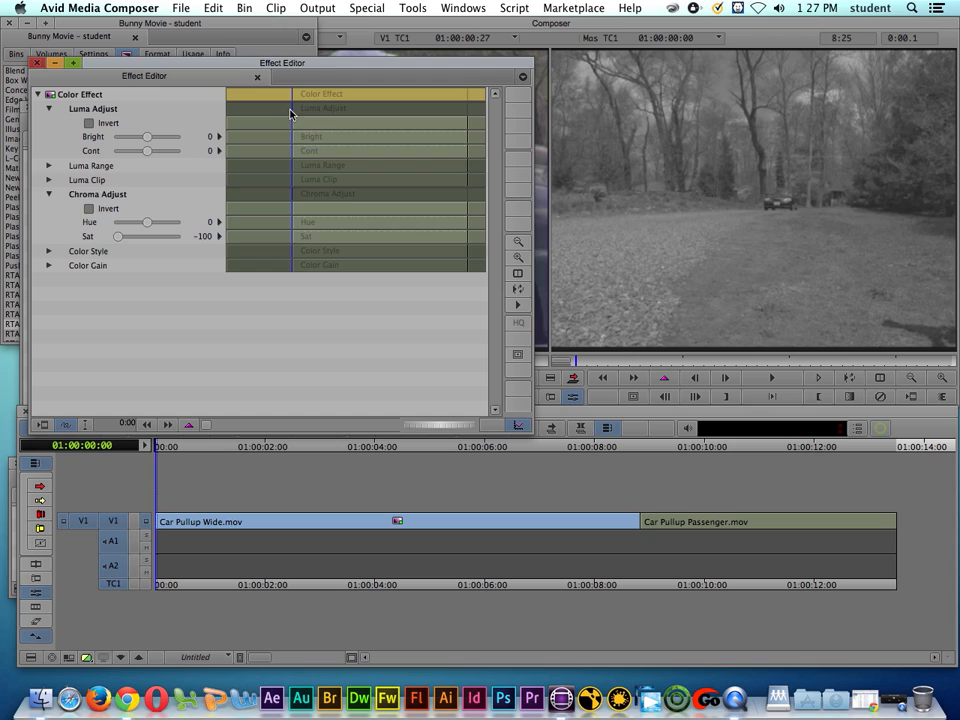
{"action": "left_click", "coordinate": [191, 431]}
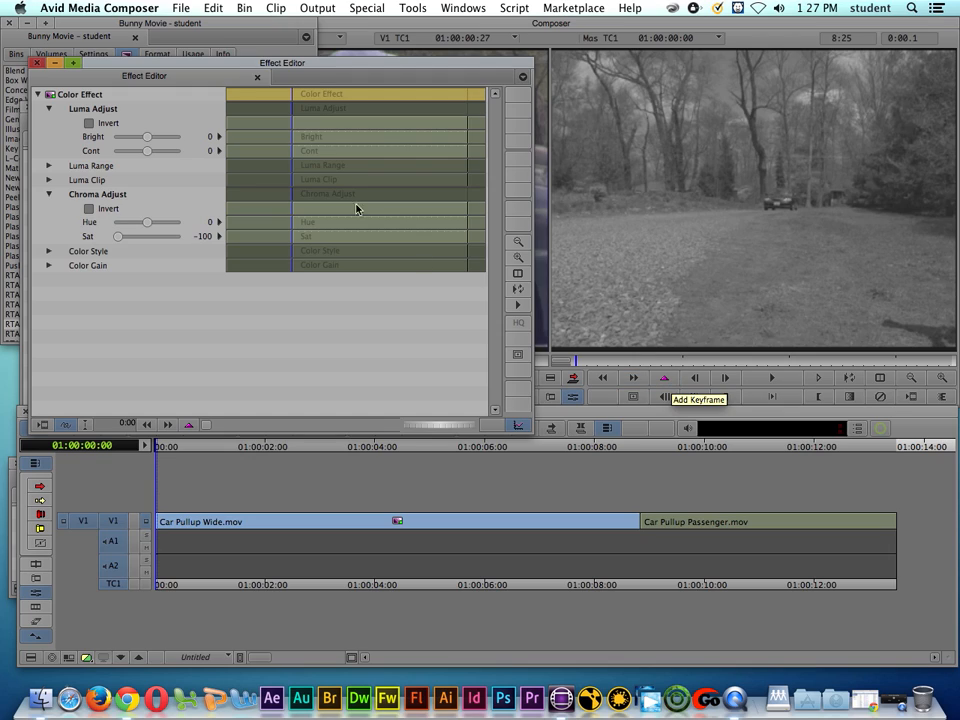
{"action": "left_click", "coordinate": [37, 62]}
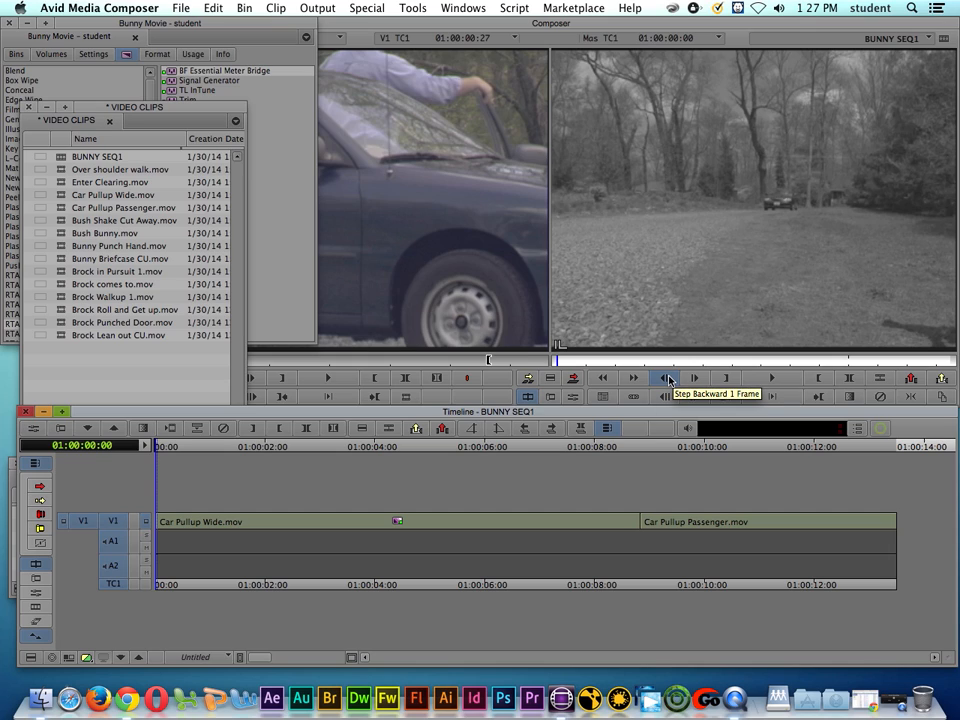
{"action": "left_click", "coordinate": [33, 428]}
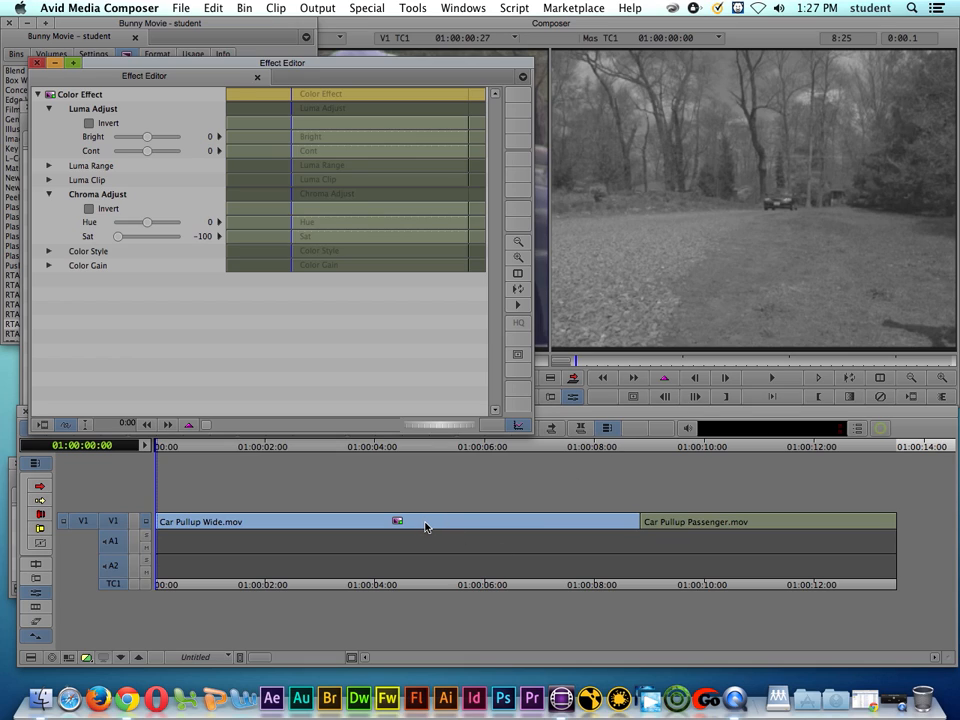
{"action": "left_click", "coordinate": [664, 381]}
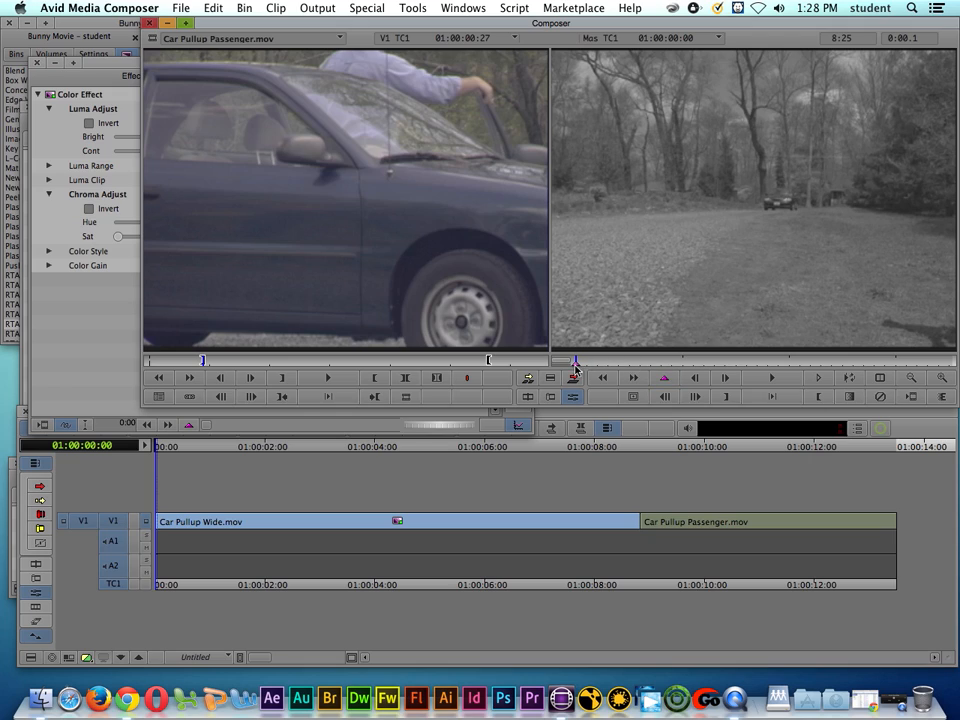
At 01:00:04:22, set the Color Effect's saturation to 41 and add a second keyframe.
{"action": "left_click", "coordinate": [80, 268]}
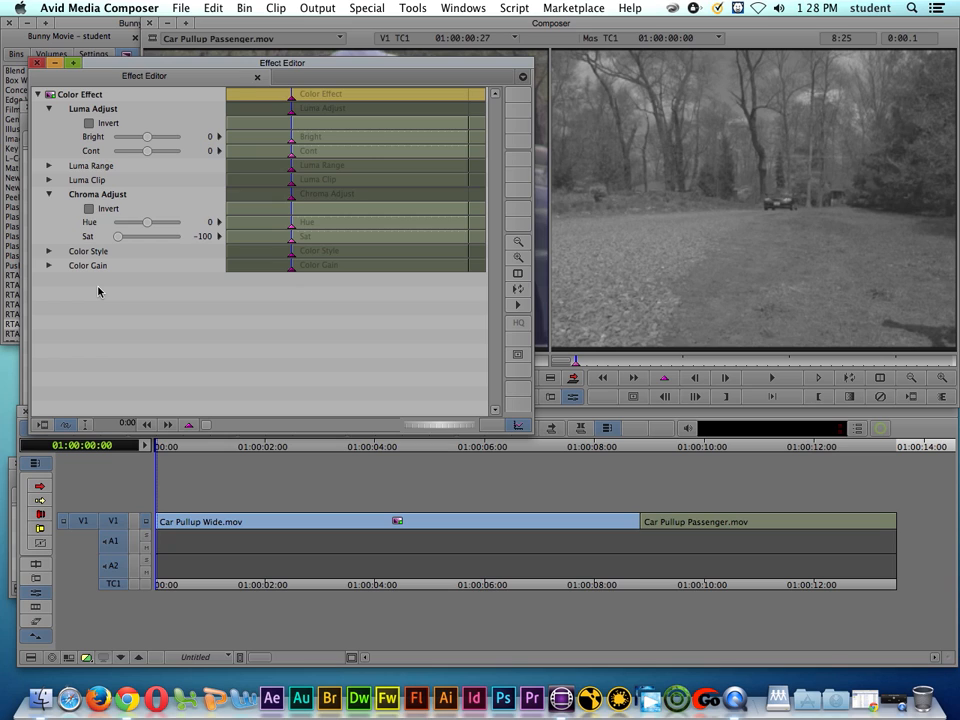
{"action": "left_click", "coordinate": [318, 96]}
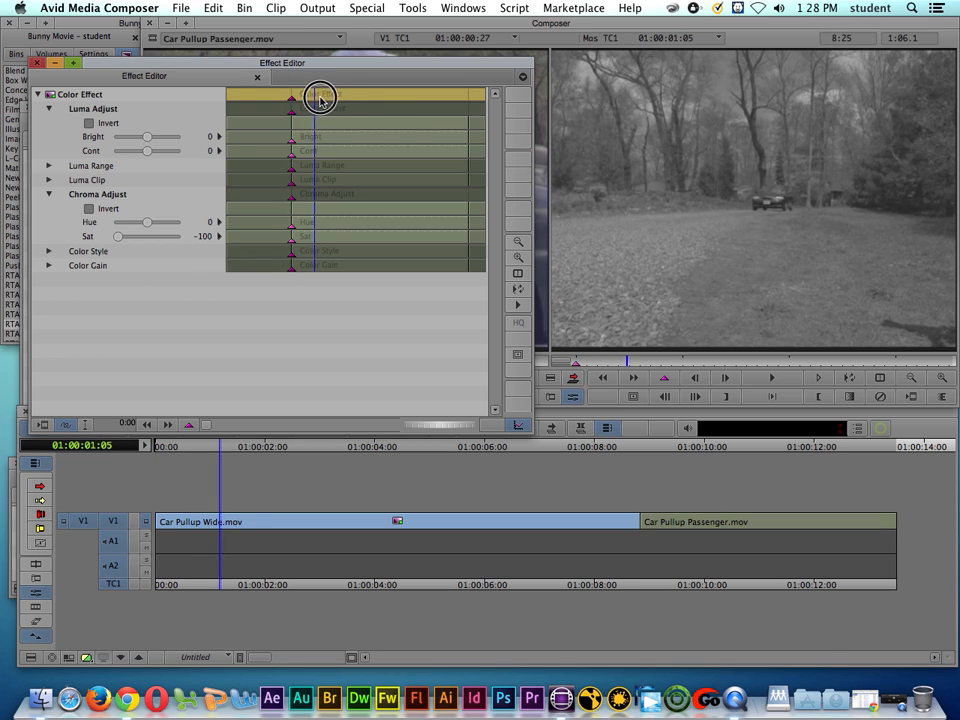
{"action": "left_click_drag", "start_coordinate": [318, 96], "coordinate": [388, 100]}
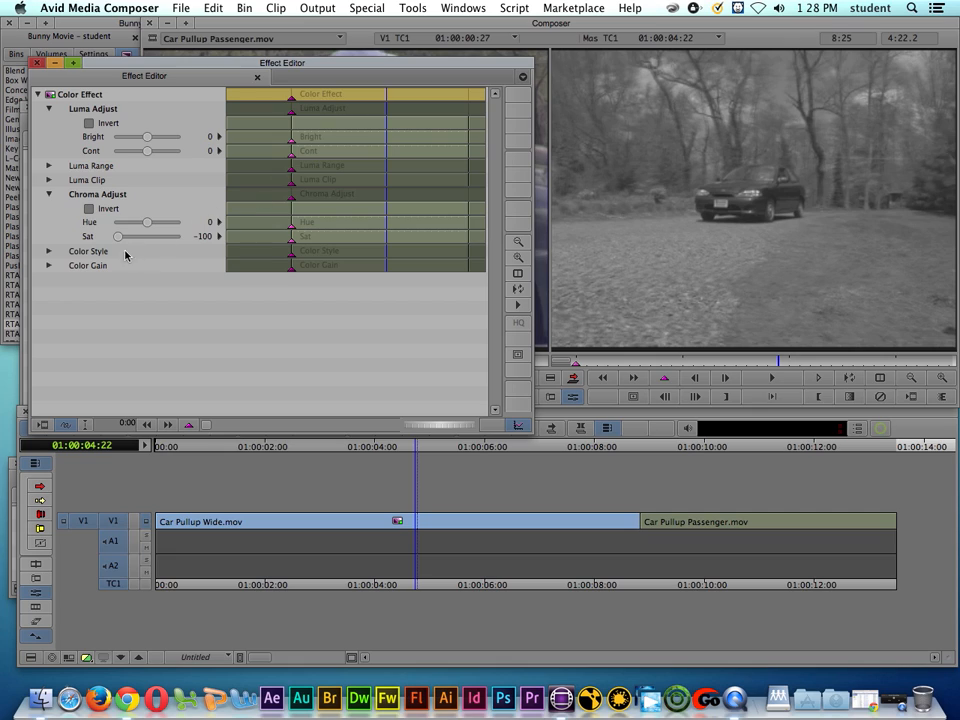
{"action": "left_click_drag", "start_coordinate": [118, 236], "coordinate": [157, 237]}
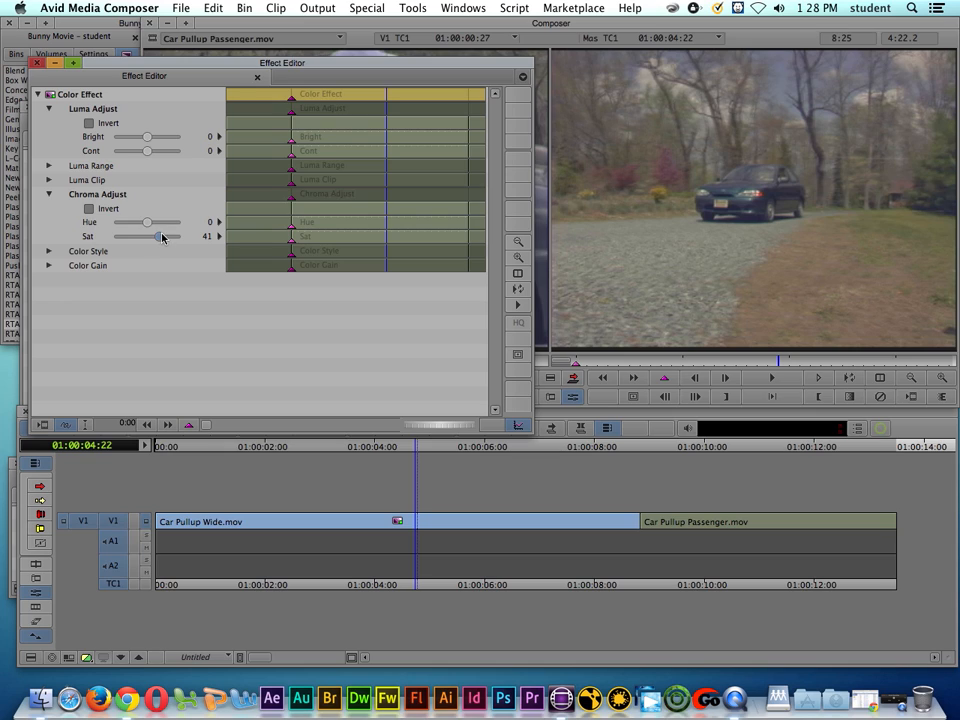
{"action": "left_click", "coordinate": [663, 379]}
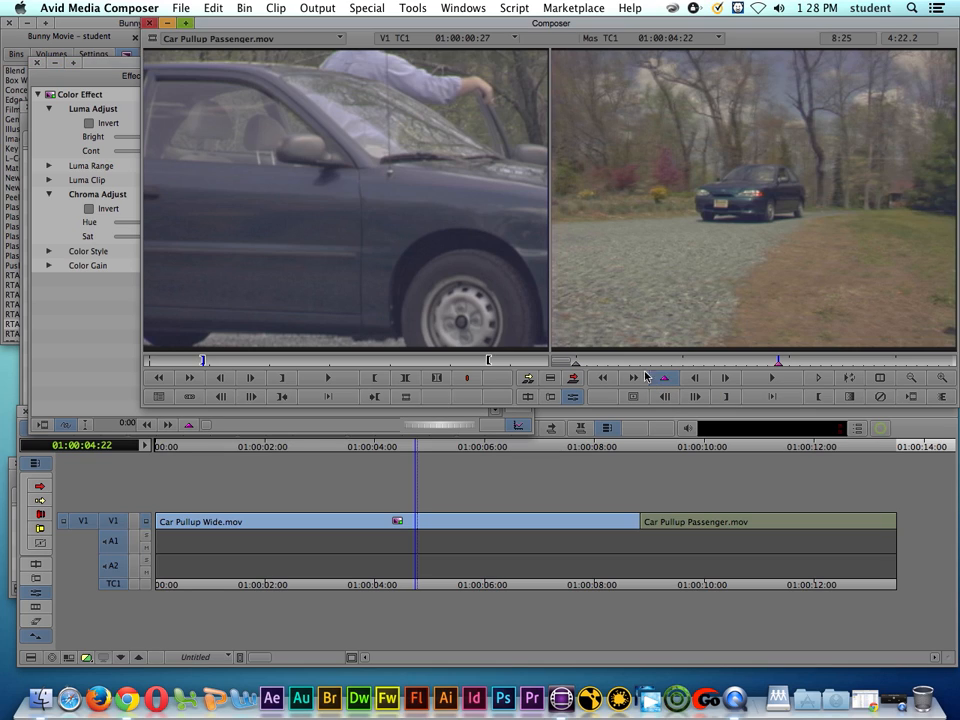
Scrub through Car Pullup Wide.mov and compare the picture at its two Color Effect keyframes.
{"action": "left_click", "coordinate": [416, 581]}
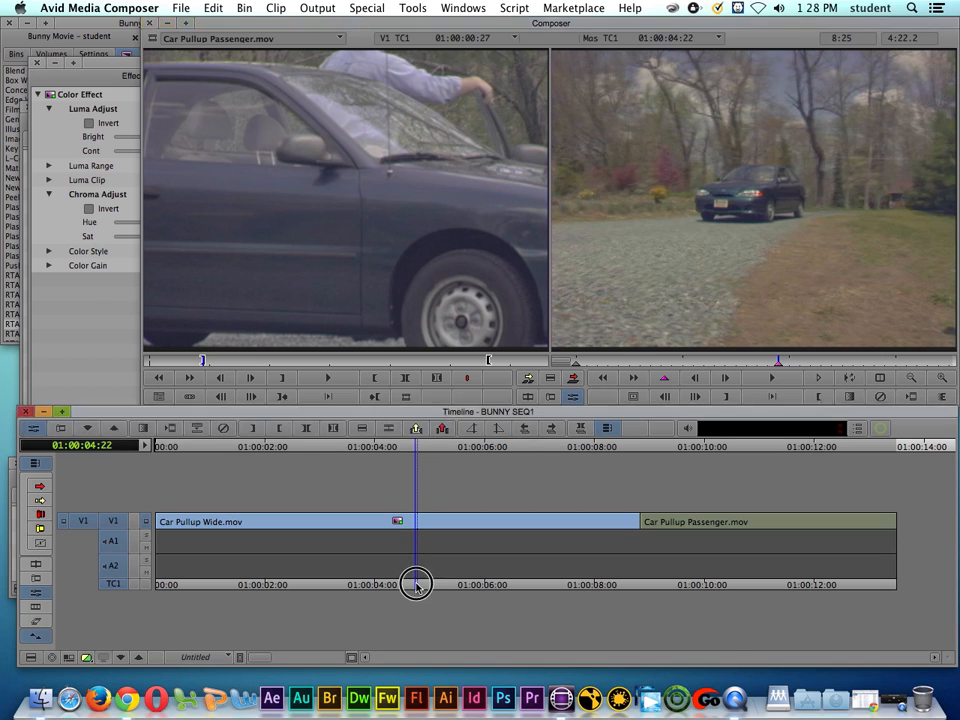
{"action": "left_click", "coordinate": [340, 98]}
{"action": "left_click_drag", "start_coordinate": [340, 97], "coordinate": [421, 100]}
{"action": "left_click_drag", "start_coordinate": [297, 100], "coordinate": [266, 94]}
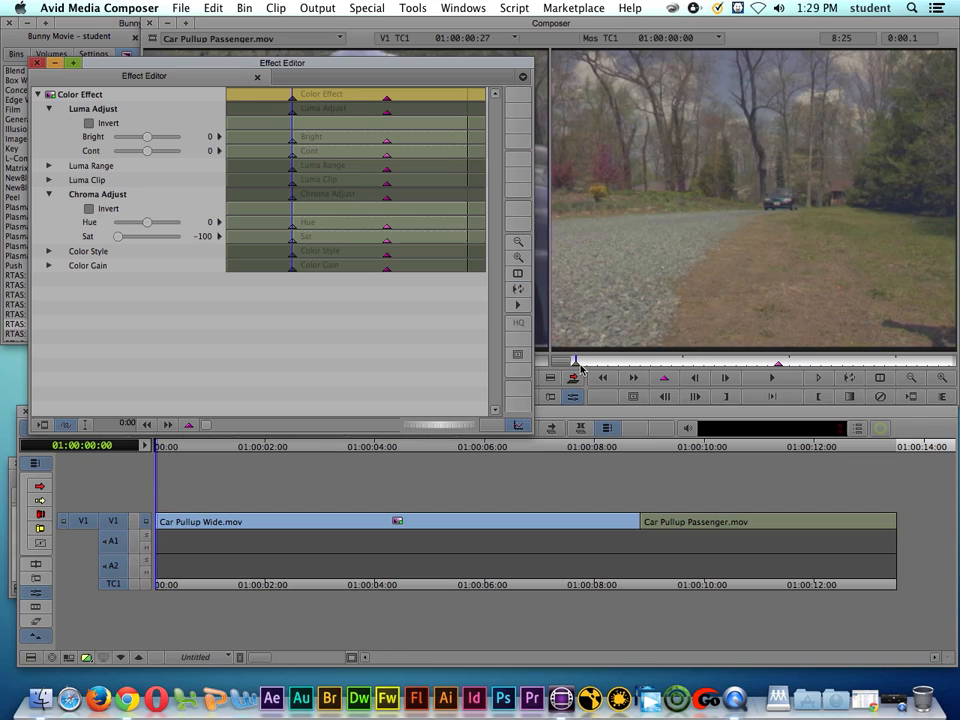
{"action": "left_click", "coordinate": [579, 368]}
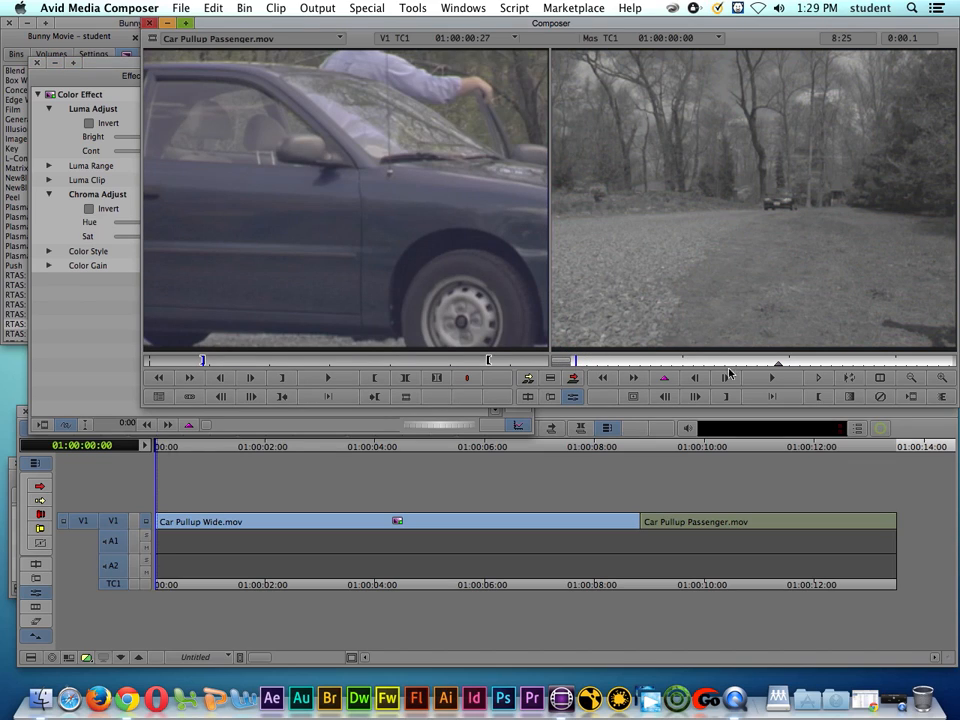
{"action": "left_click", "coordinate": [779, 363]}
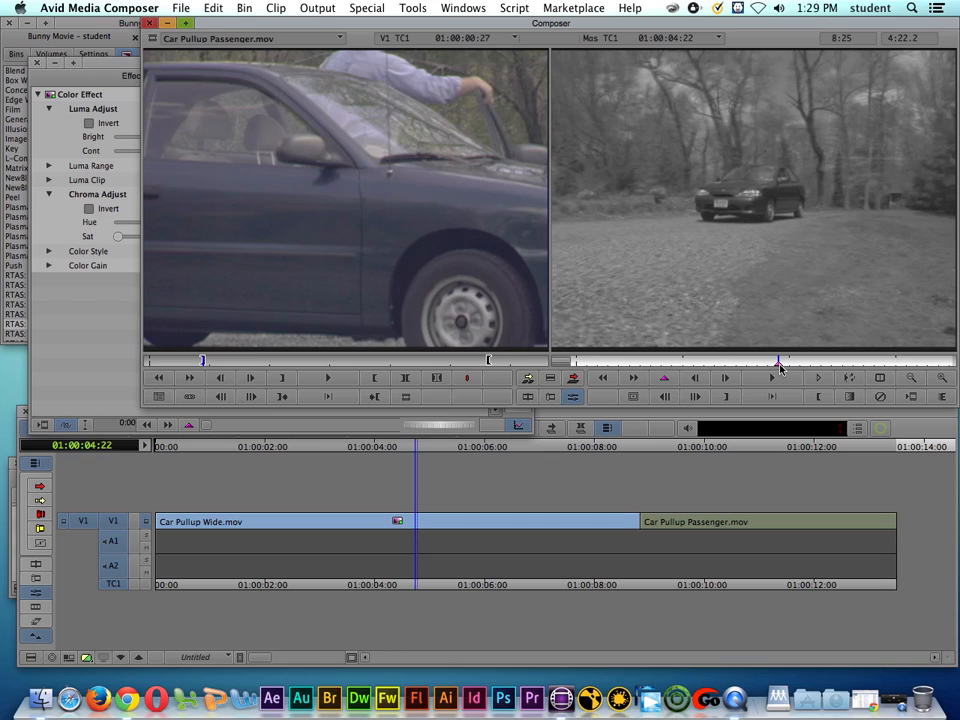
Remove the Color Effect from Car Pullup Wide.mov with the playhead parked at 01:00:04:11.
{"action": "key", "text": "Home"}
{"action": "left_click", "coordinate": [401, 587]}
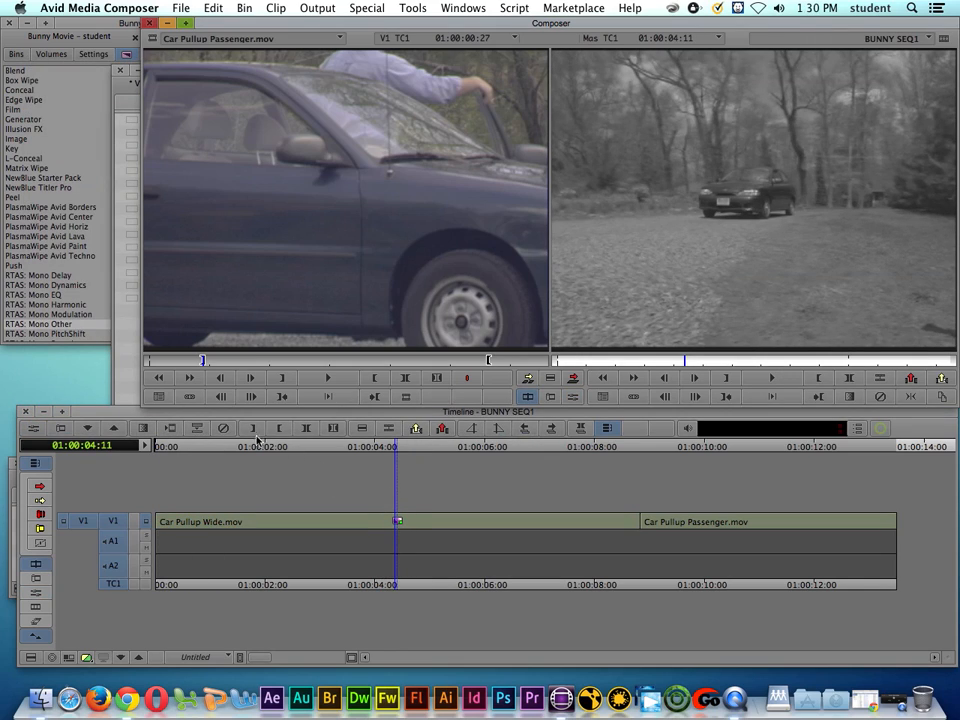
{"action": "left_click", "coordinate": [226, 434]}
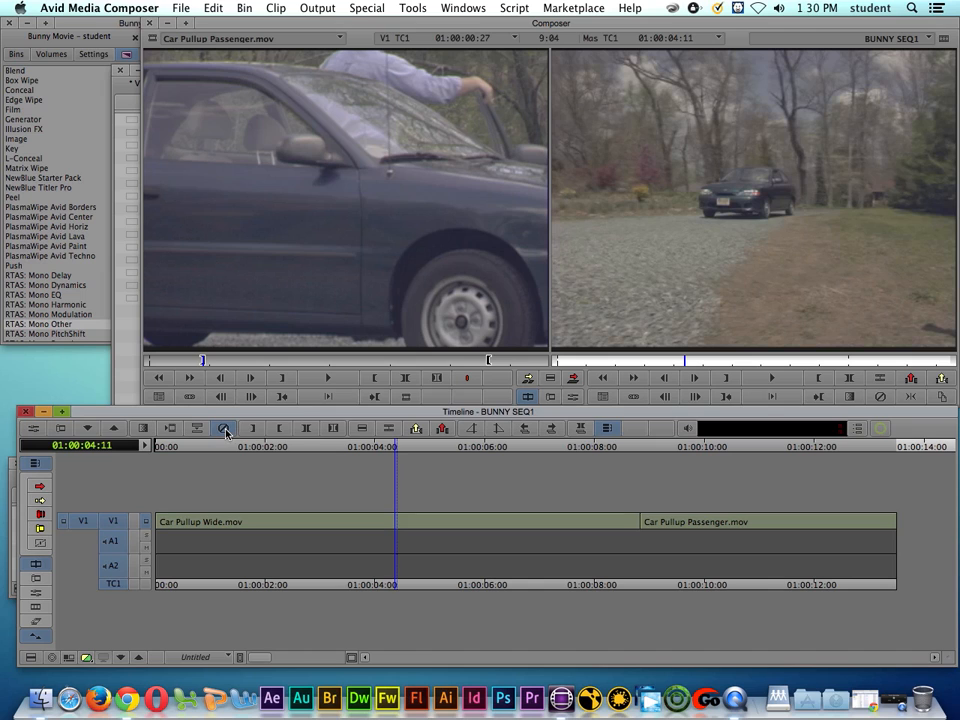